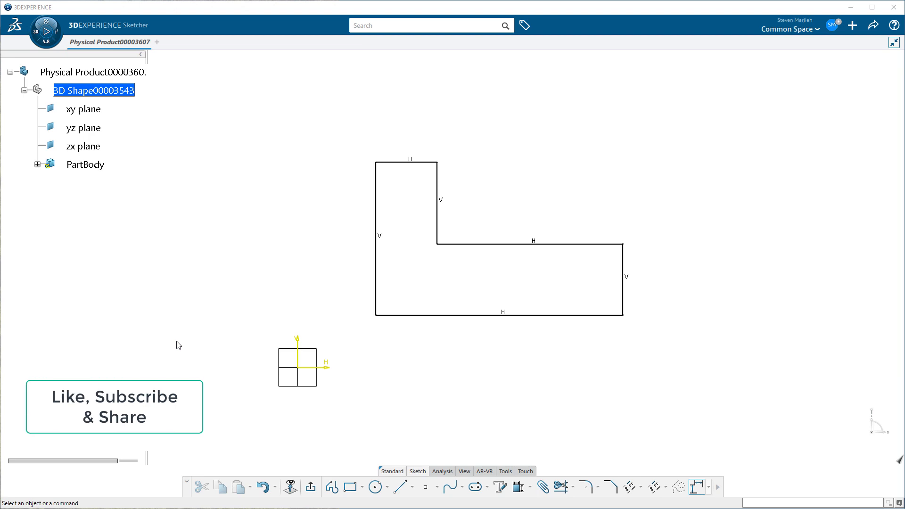
Dimension the tall vertical line on the left of the L-shaped profile and set its length to 100 mm
left_click(377, 269)
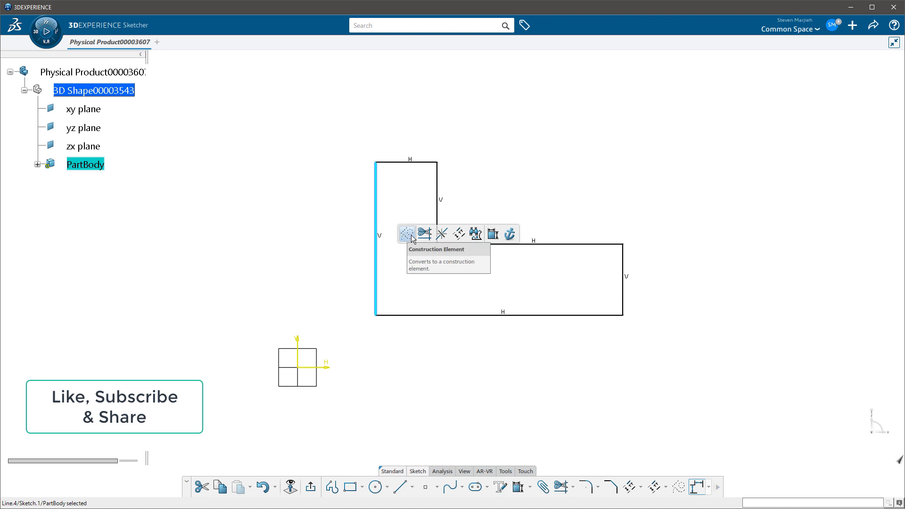
left_click(493, 234)
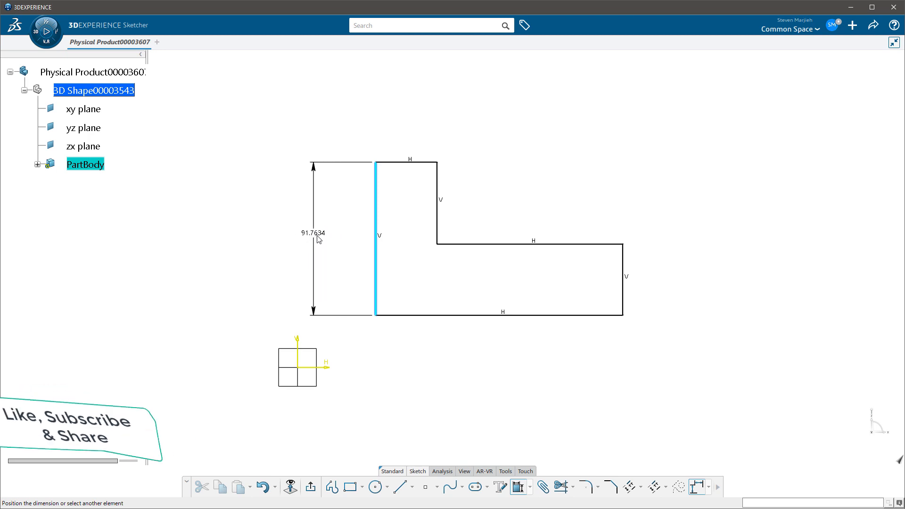
right_click(329, 233)
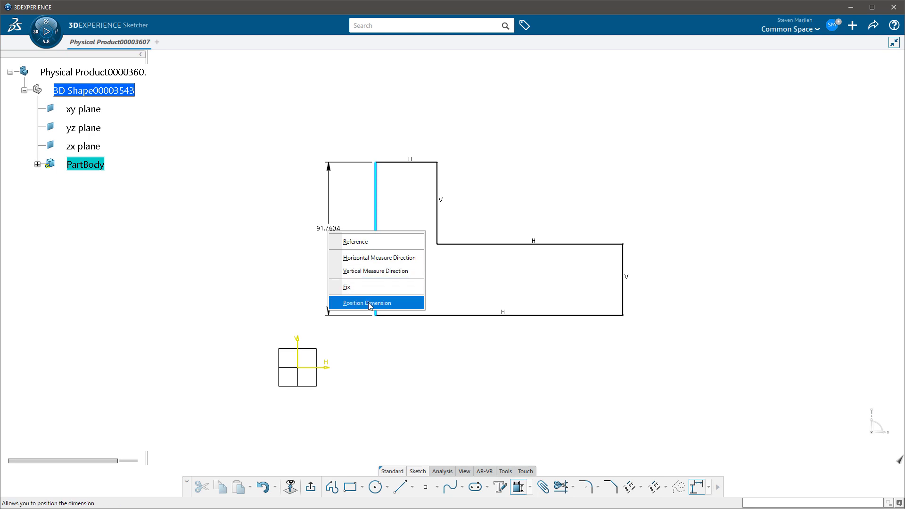
left_click(335, 220)
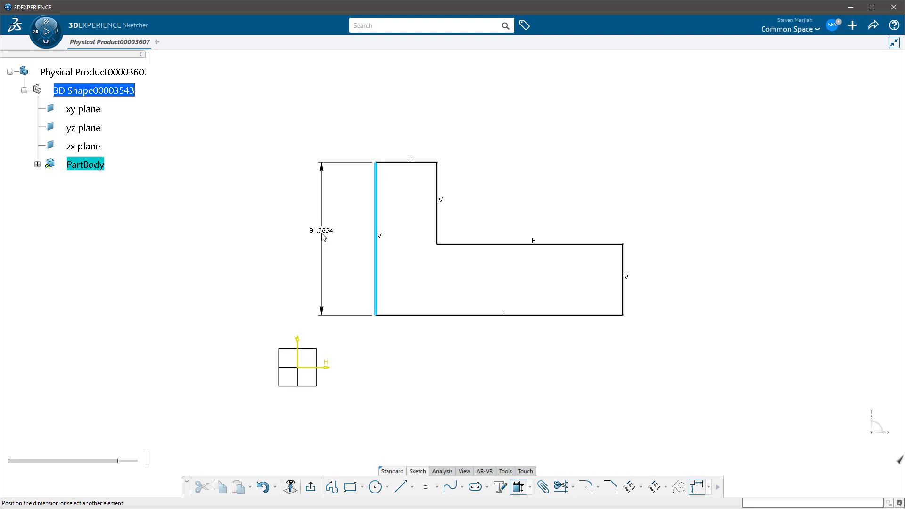
left_click(322, 233)
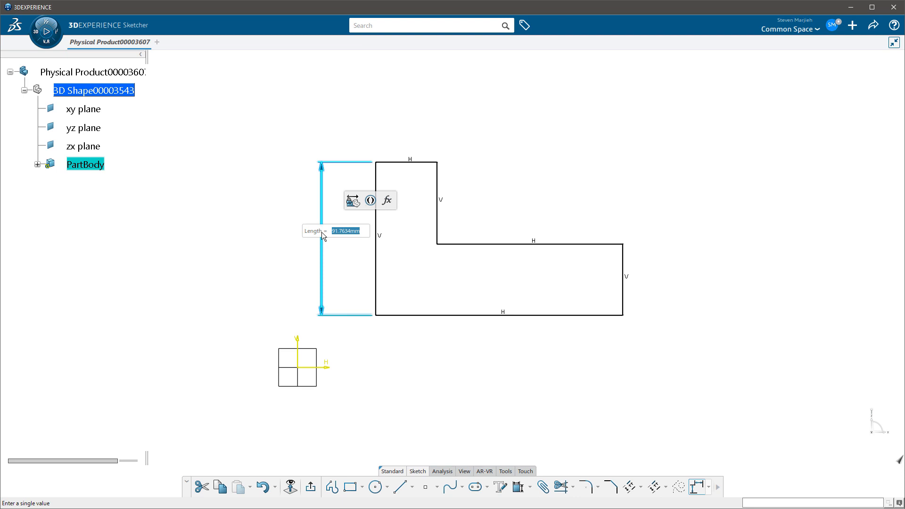
type("100")
key("Return")
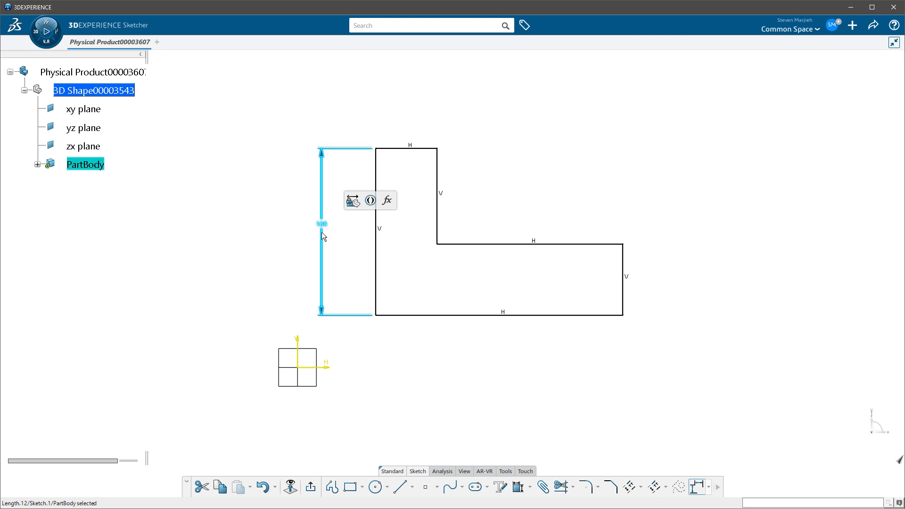
left_click(476, 200)
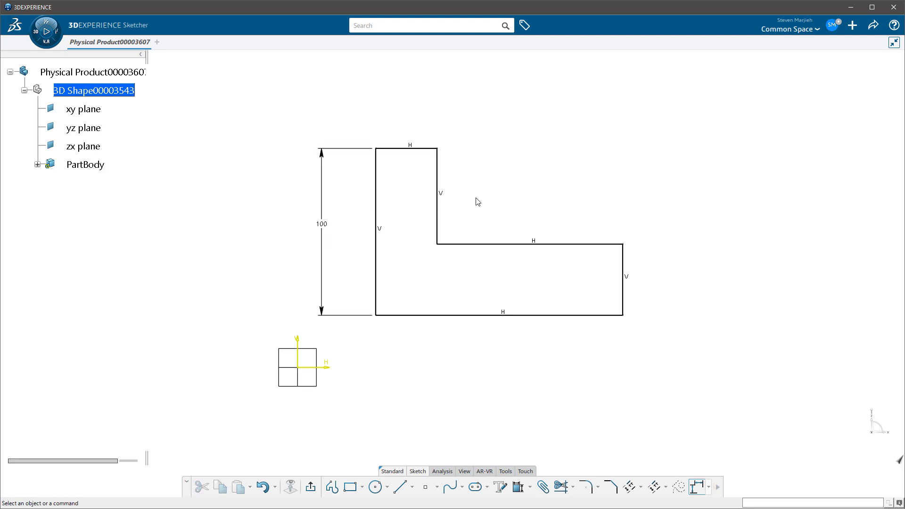
Dimension the short horizontal line at the top of the profile and set its length to 50 mm
left_click(430, 148)
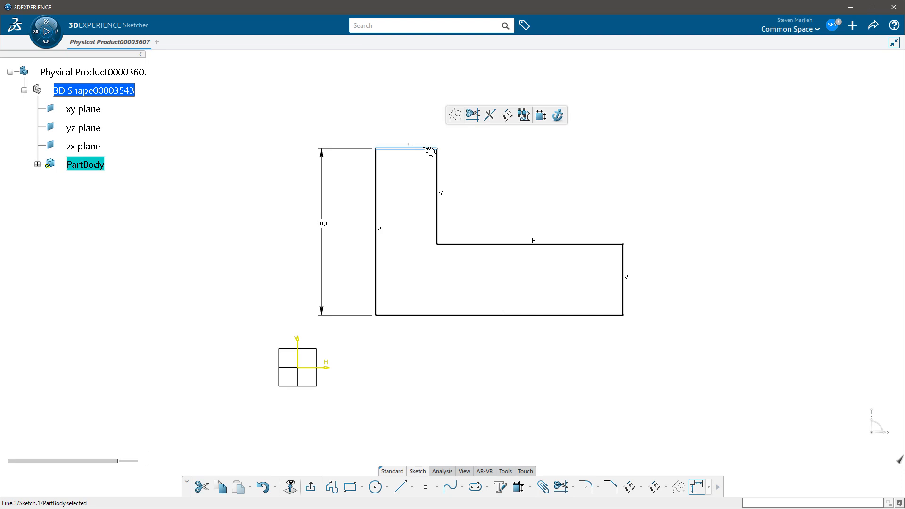
left_click(541, 116)
left_click(497, 116)
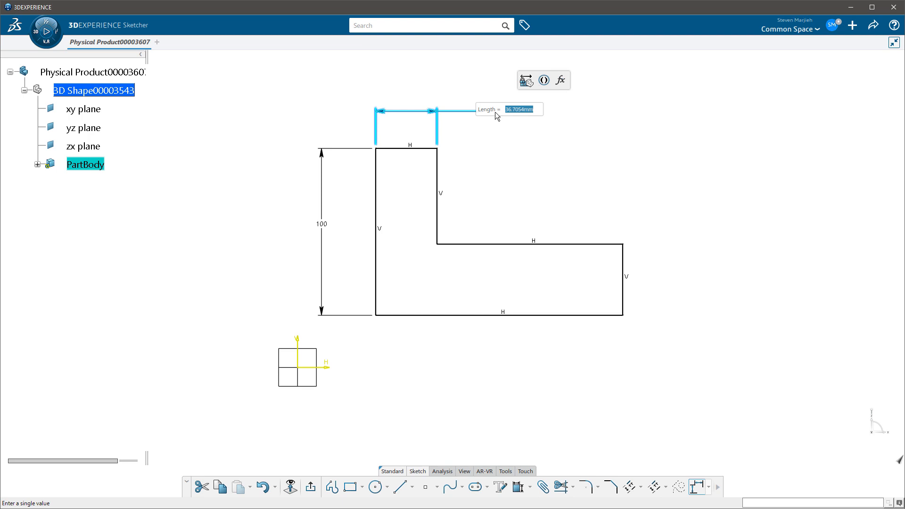
type("50")
key("Return")
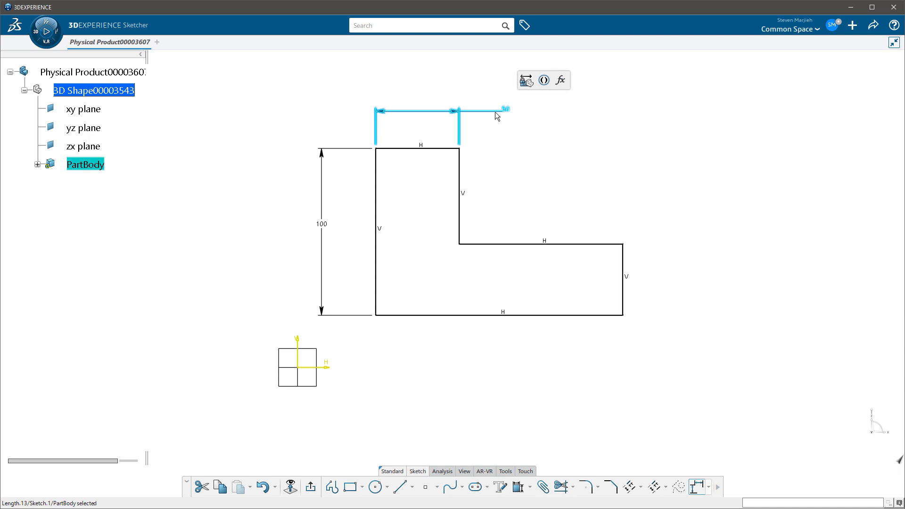
left_click(561, 150)
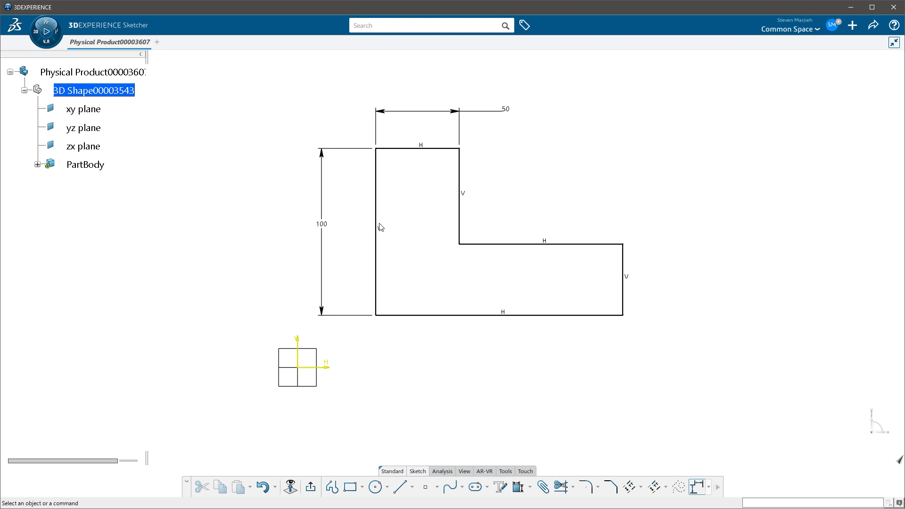
Edit the 100 mm length constraint and replace its input line with the profile's right vertical line
double_click(324, 226)
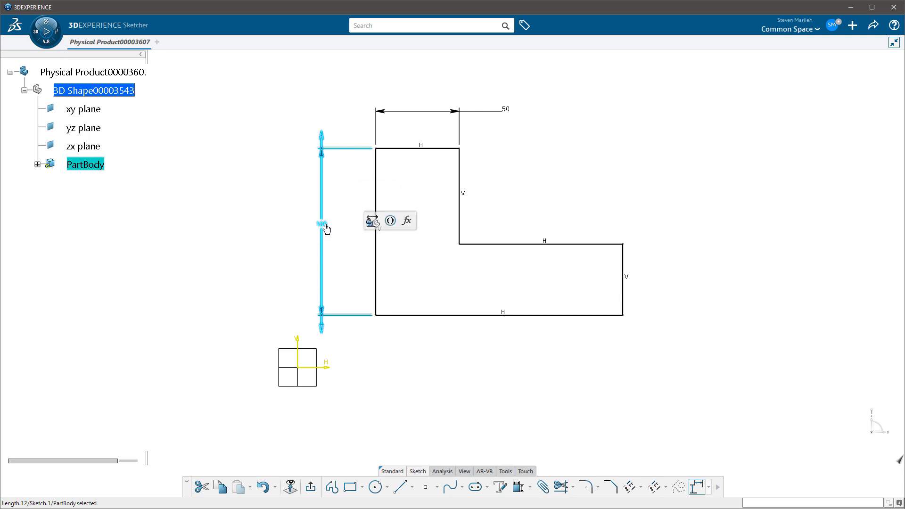
double_click(326, 227)
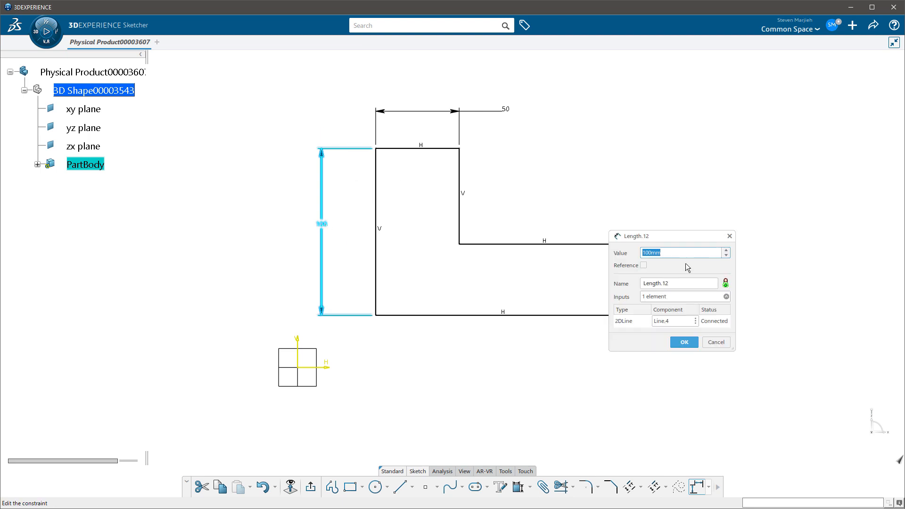
mouse_move(684, 241)
left_mouse_down()
mouse_move(315, 225)
mouse_move(241, 194)
left_mouse_up()
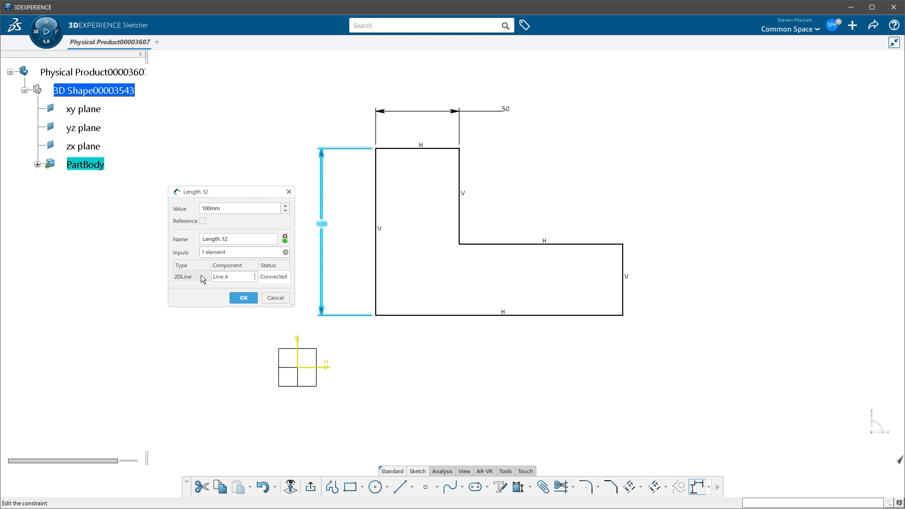
right_click(236, 279)
key("Escape")
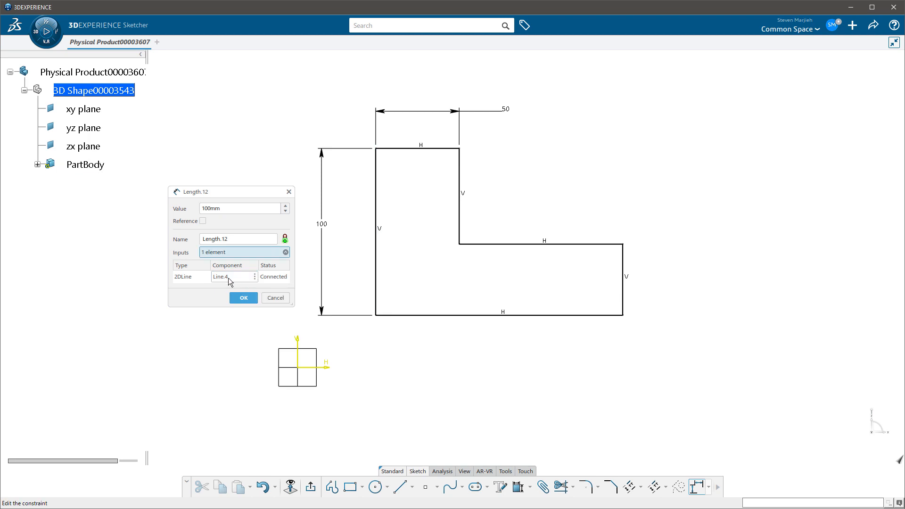
left_click(228, 279)
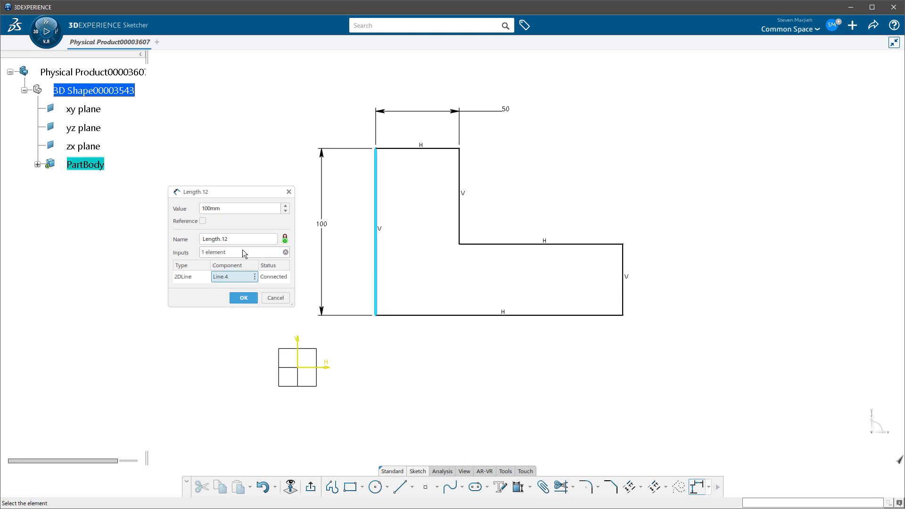
left_click(286, 252)
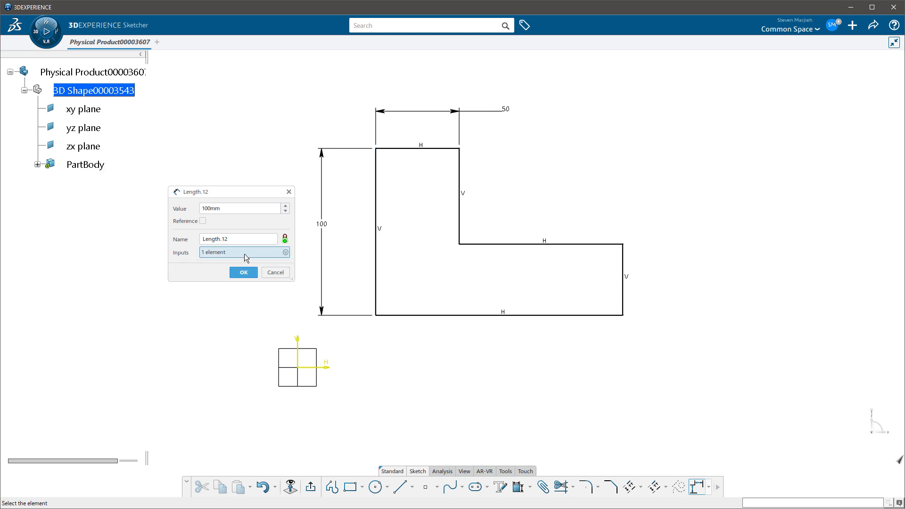
left_click(286, 253)
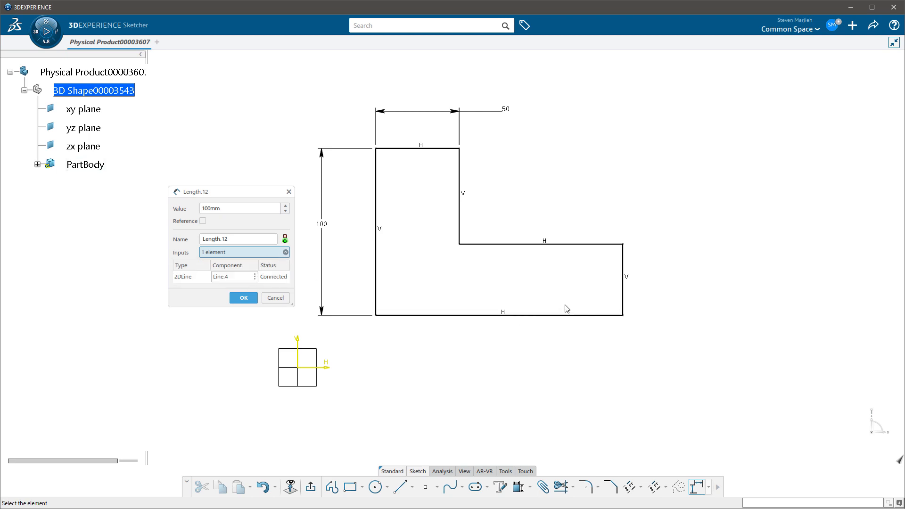
left_click(625, 266)
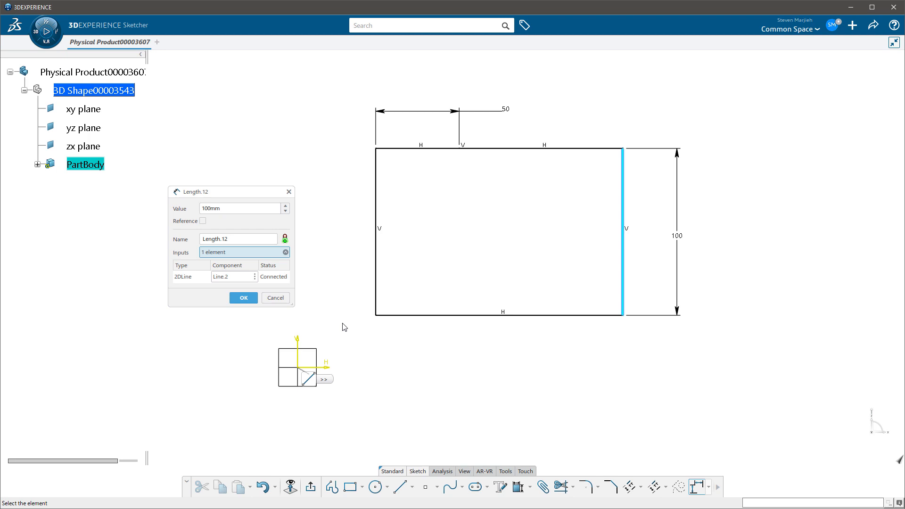
left_click(250, 299)
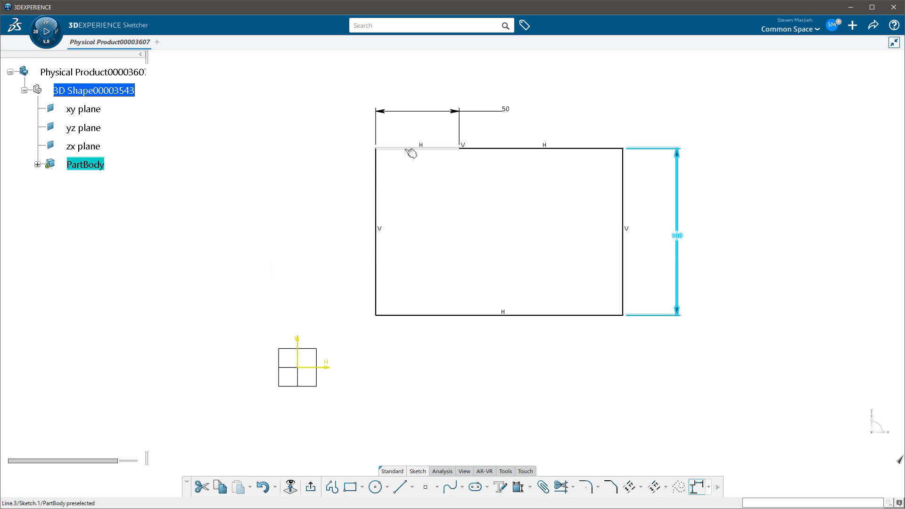
Move the 50 mm horizontal line down to form a low step on the left of the profile
left_click_drag(410, 159, 420, 250)
left_click(528, 258)
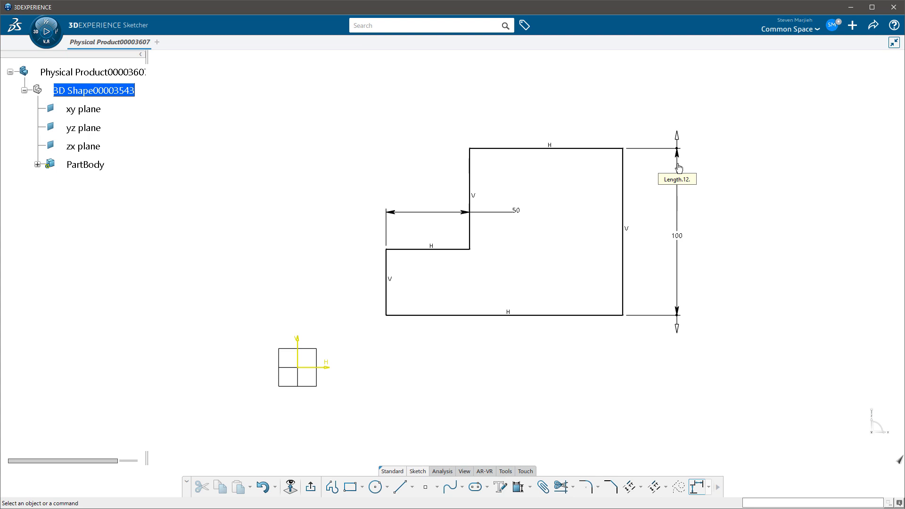
Stretch the right-side height dimension directly to 159 mm and the 50 mm horizontal dimension to 128 mm
left_click_drag(682, 146, 658, 77)
left_click(726, 185)
middle_click_drag(734, 192, 675, 267)
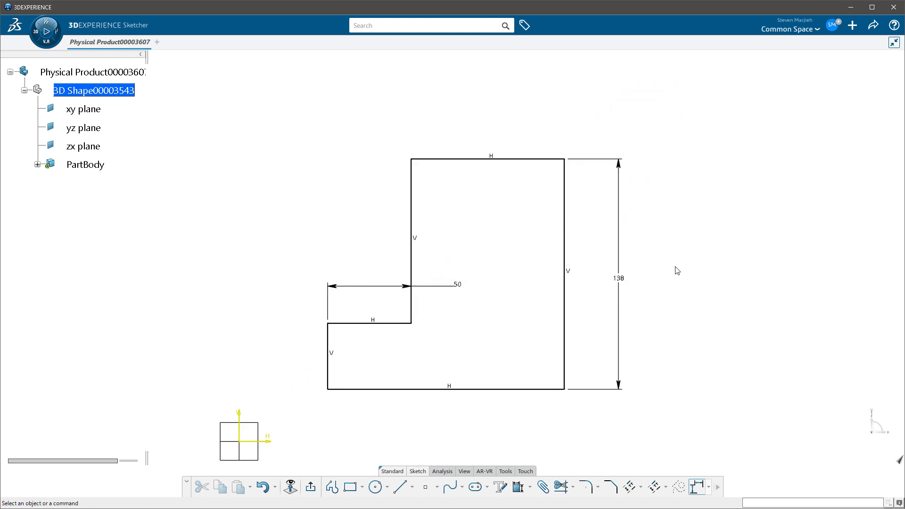
left_click(620, 162)
left_click_drag(620, 161, 597, 113)
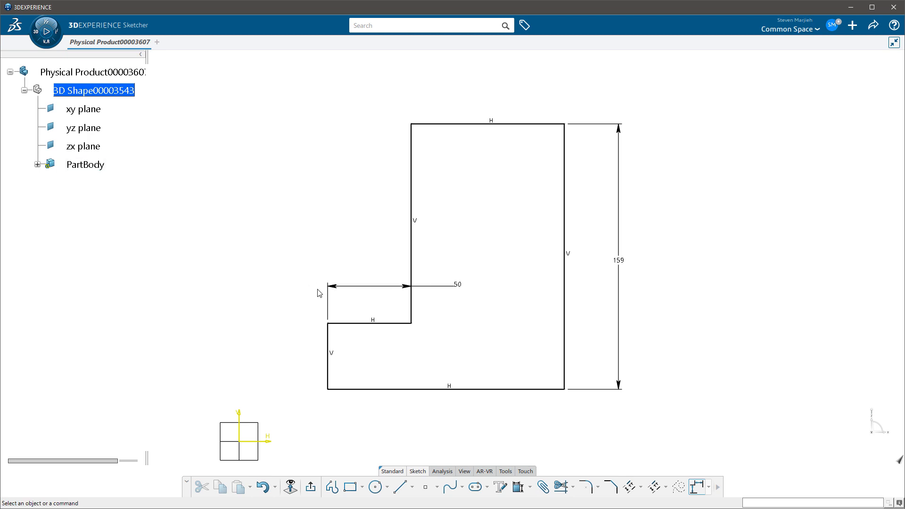
left_click_drag(335, 288, 198, 286)
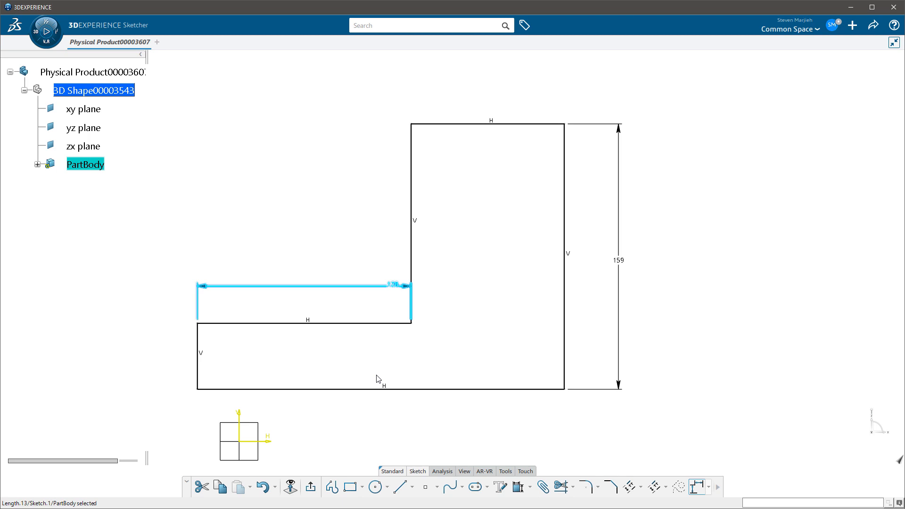
left_click(420, 362)
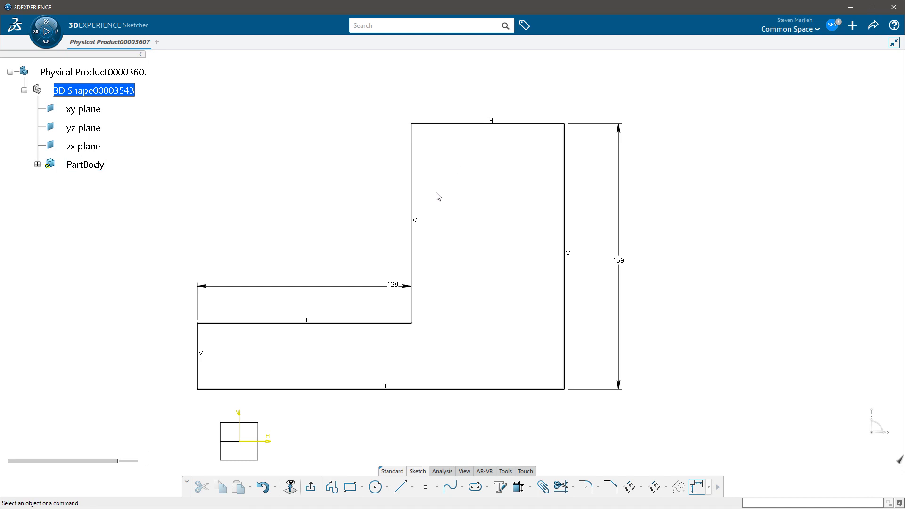
Dimension the distance between the inner vertical line and the right vertical line, and set it to 100 mm
left_click(413, 202)
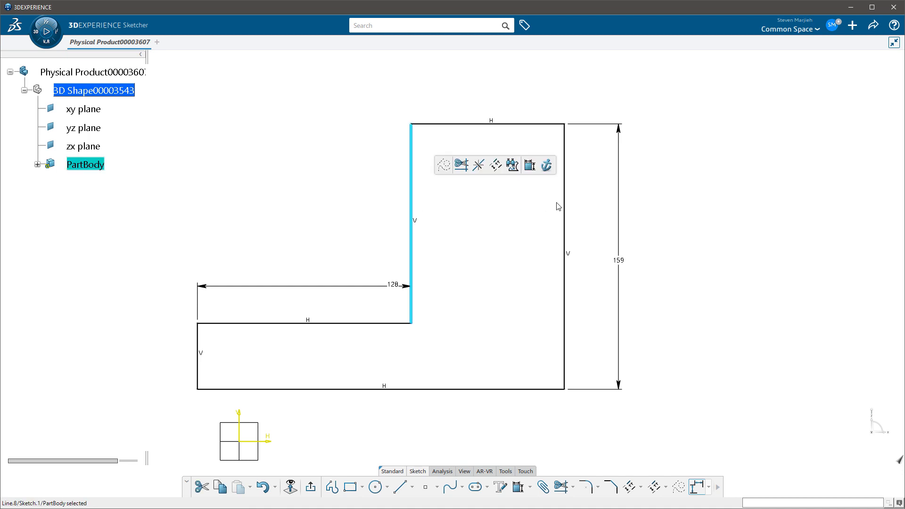
left_click(567, 211, "ctrl")
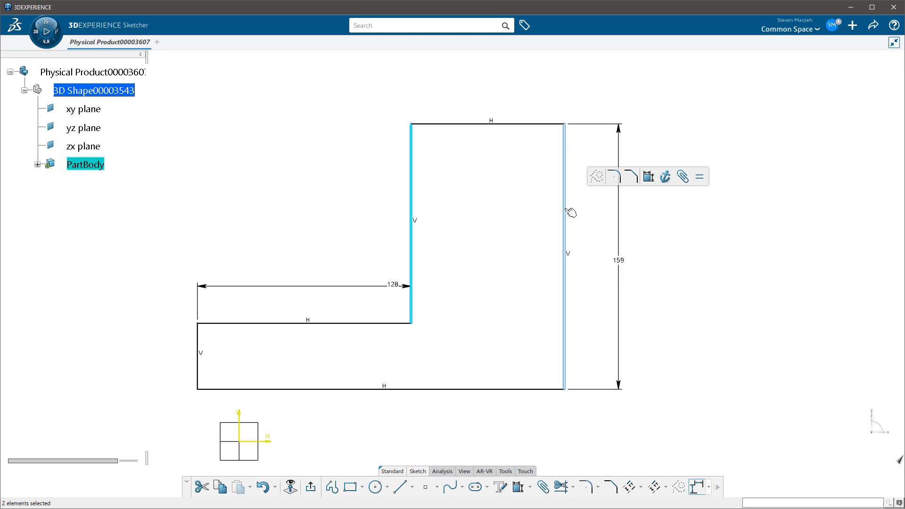
left_click(649, 177)
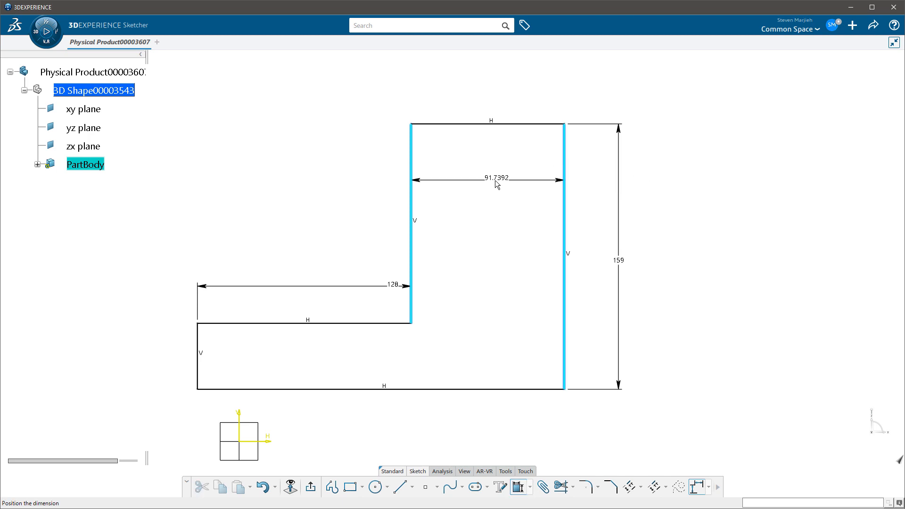
left_click(491, 183)
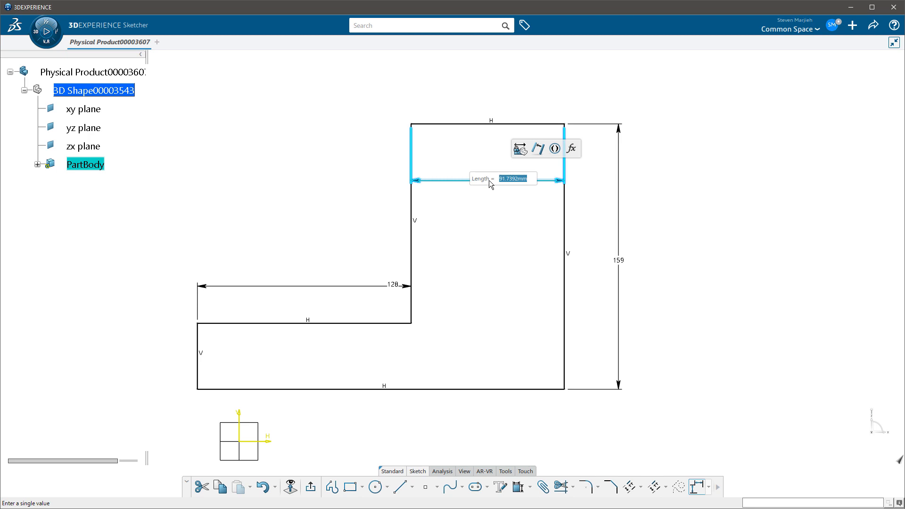
type("100")
key("Return")
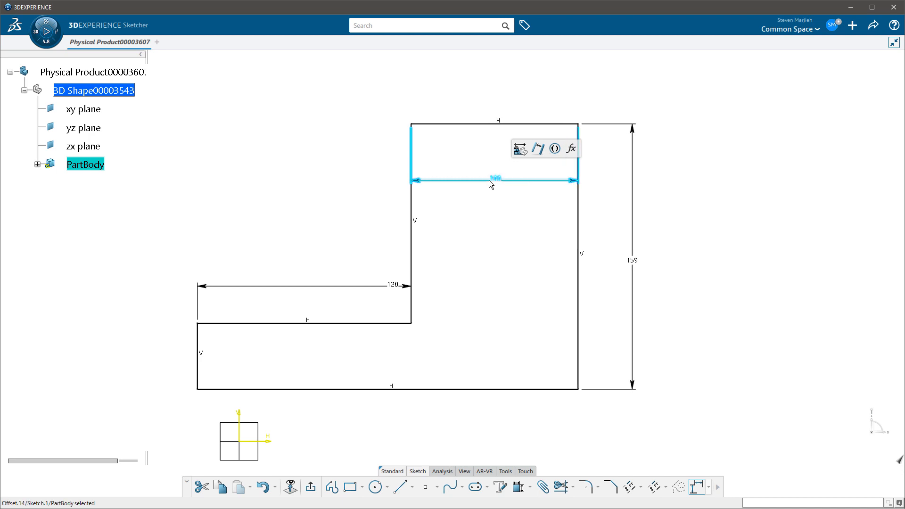
left_click(527, 264)
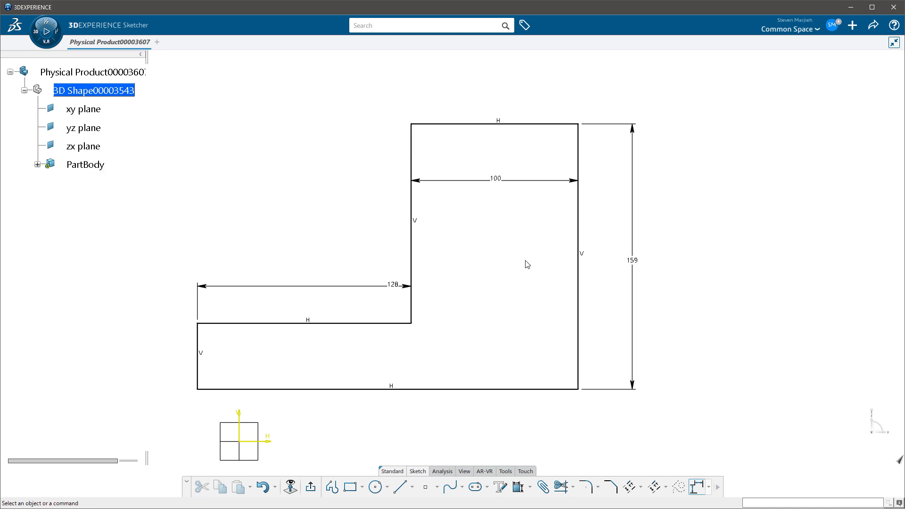
Edit the 100 mm offset constraint, swap its location to the opposite side and back again, and cancel the edit
left_click(540, 183)
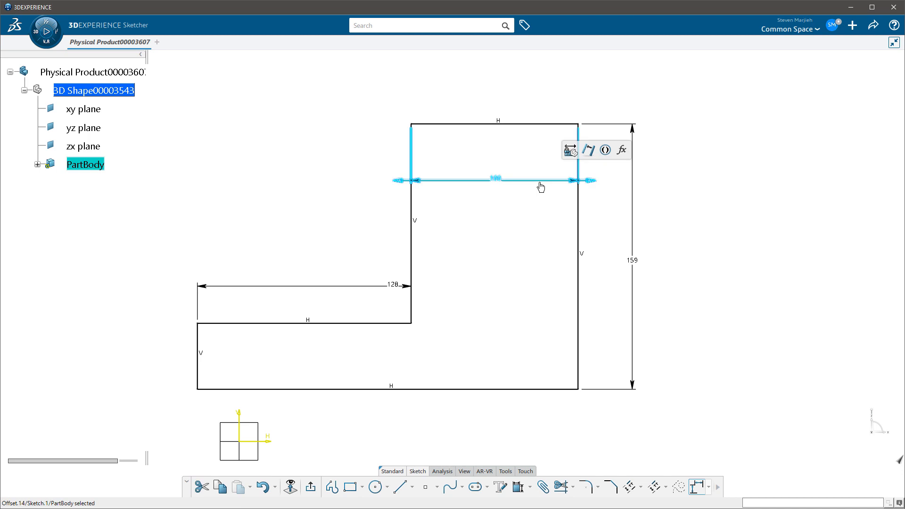
double_click(541, 187)
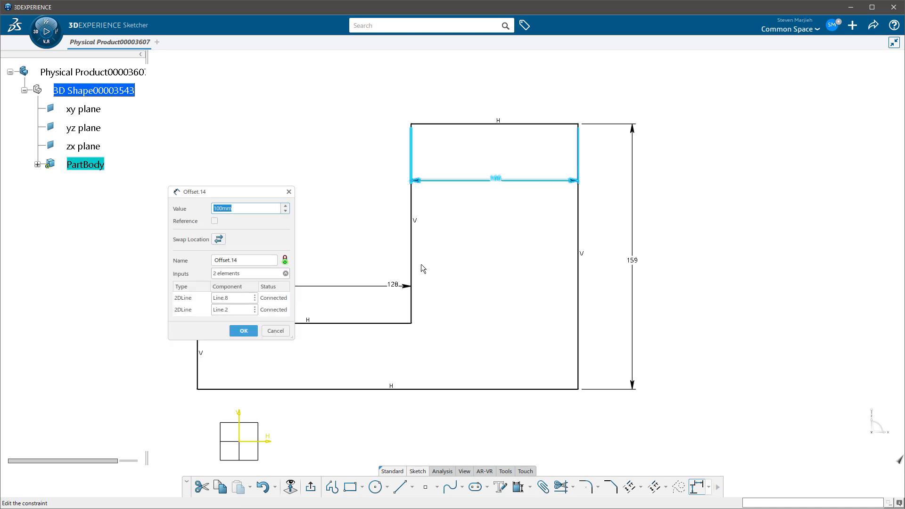
left_click(230, 298)
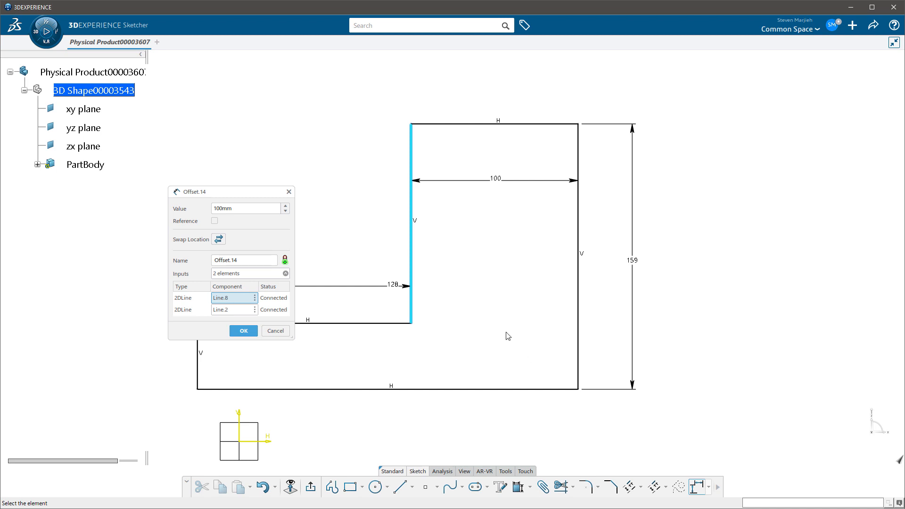
left_click(219, 239)
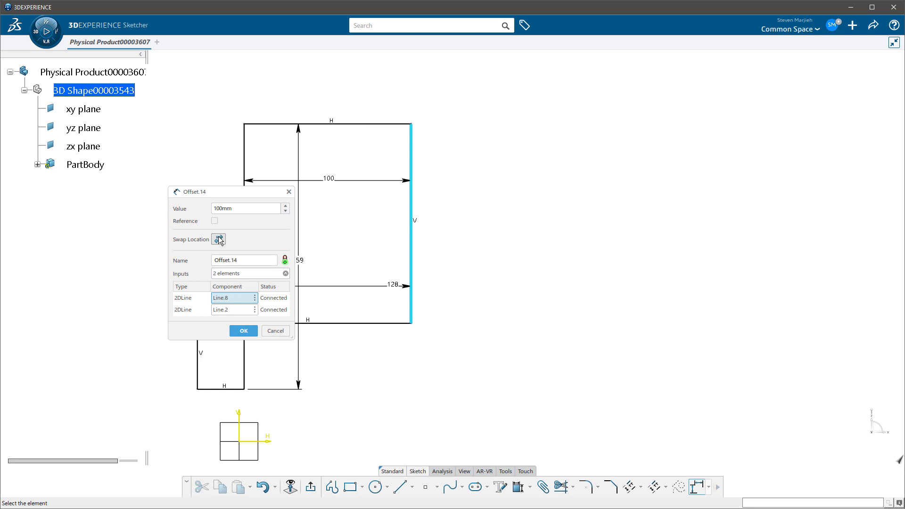
left_click(218, 239)
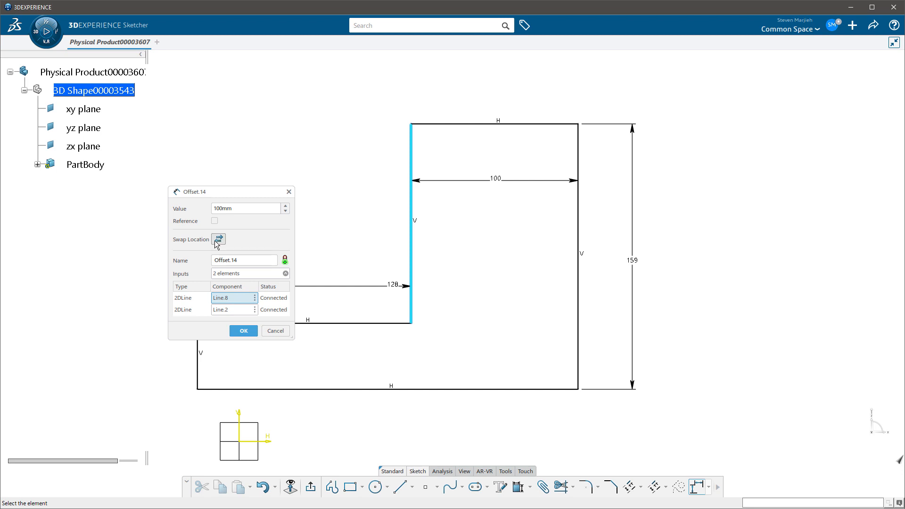
left_click(277, 331)
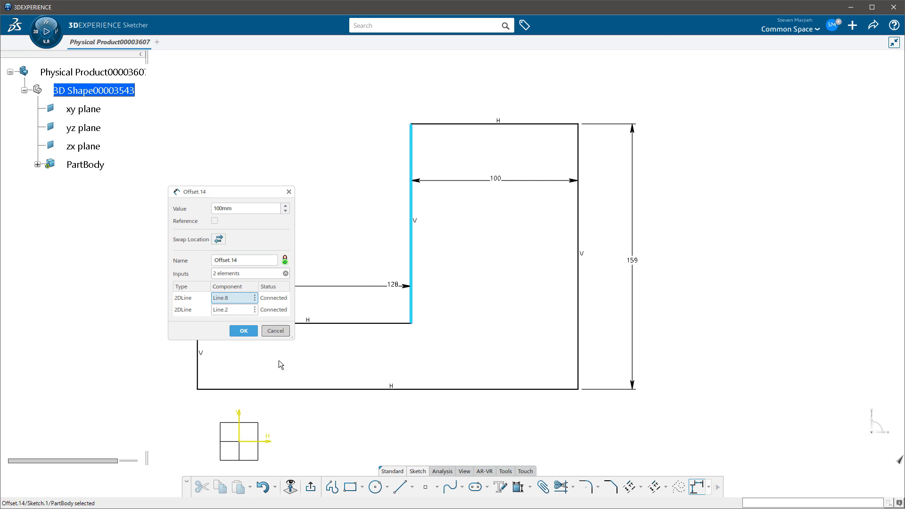
Examine the definition of the 128 mm length constraint on the low step, and close it without changes
double_click(392, 285)
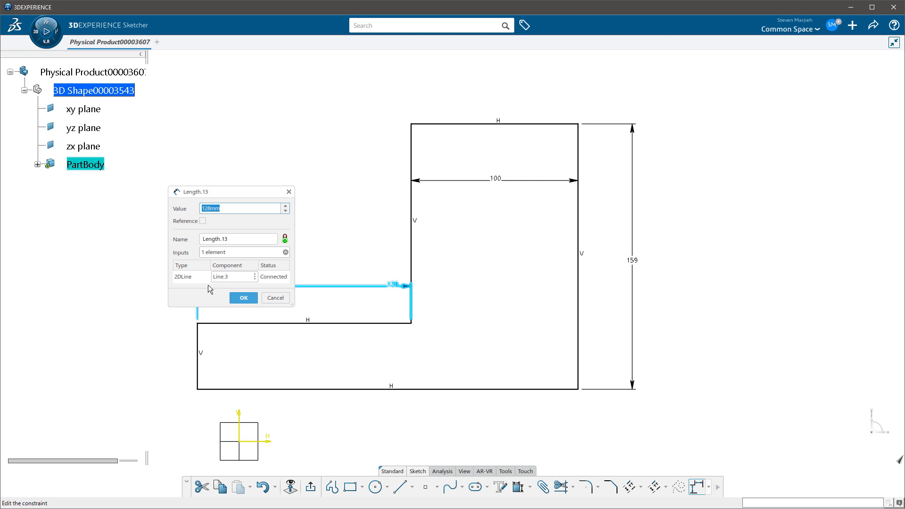
left_click(273, 297)
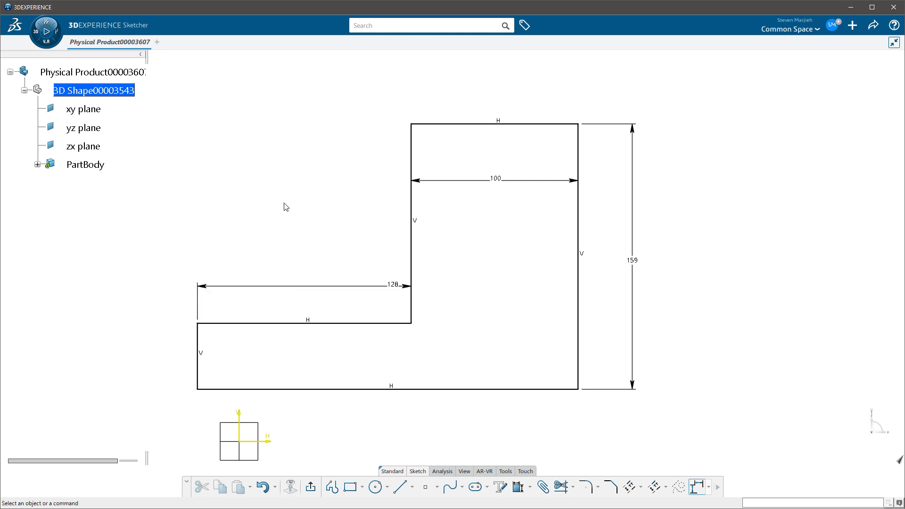
Stretch the low step's horizontal length dimension directly from its outer end to 103 mm
left_click(377, 286)
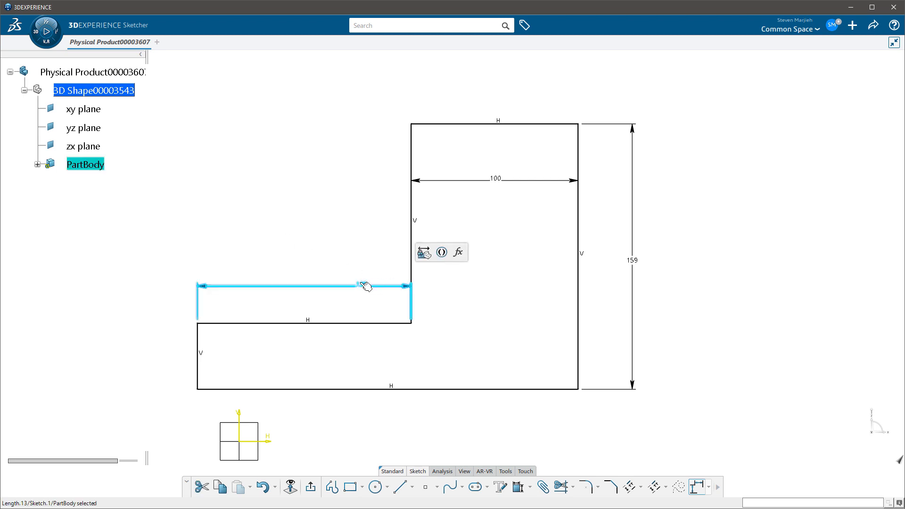
left_click(409, 286)
left_click_drag(409, 287, 389, 288)
left_click(409, 288)
left_click(409, 288)
left_click(408, 287)
left_click(197, 287)
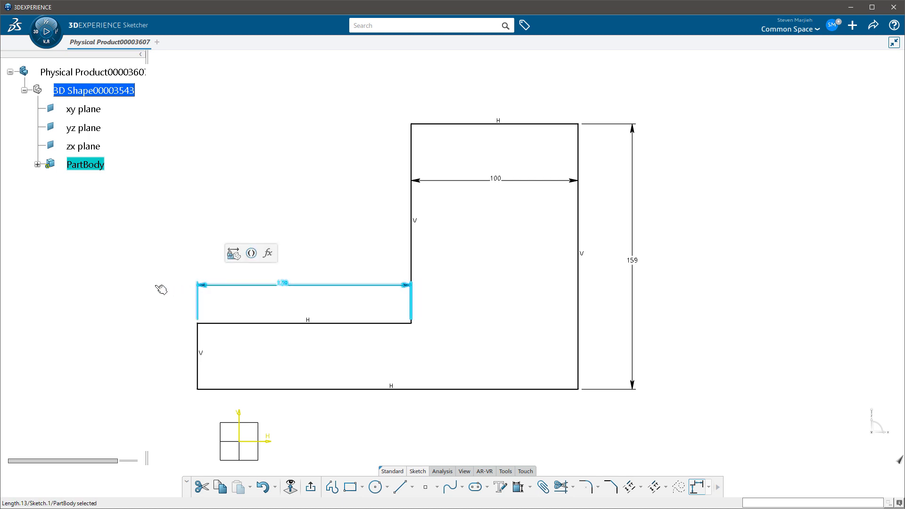
left_click(185, 284)
mouse_move(196, 283)
left_mouse_down()
mouse_move(107, 283)
mouse_move(244, 301)
left_mouse_up()
left_click(497, 321)
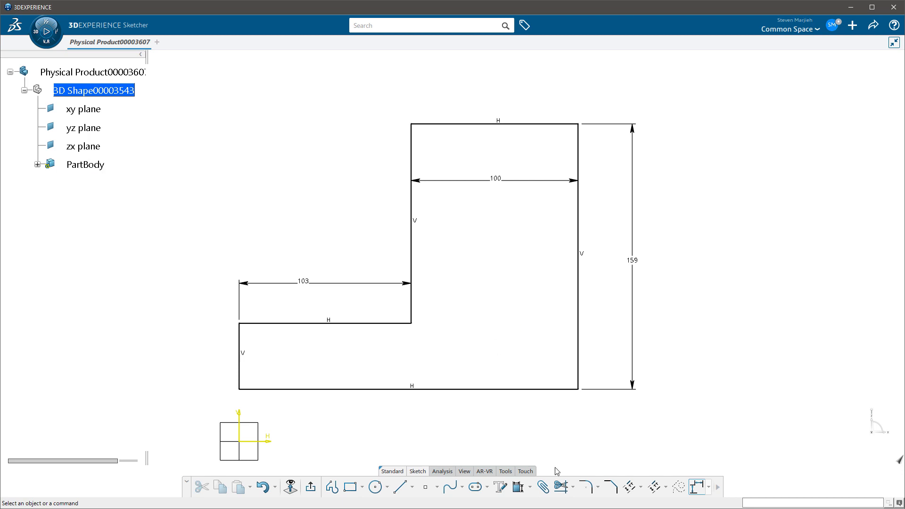
Round the corner between the inner vertical line and the top horizontal line with a radius of about 29 mm
left_click(585, 487)
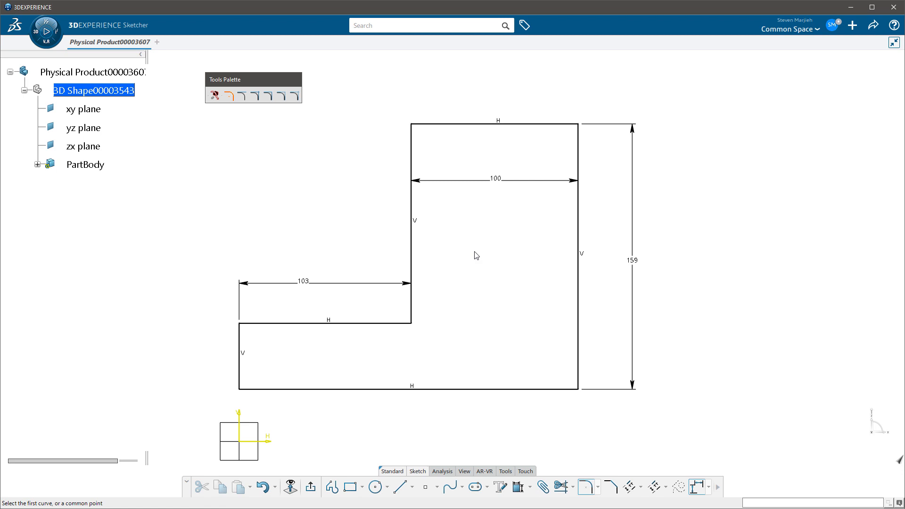
left_click(412, 164)
left_click(460, 126)
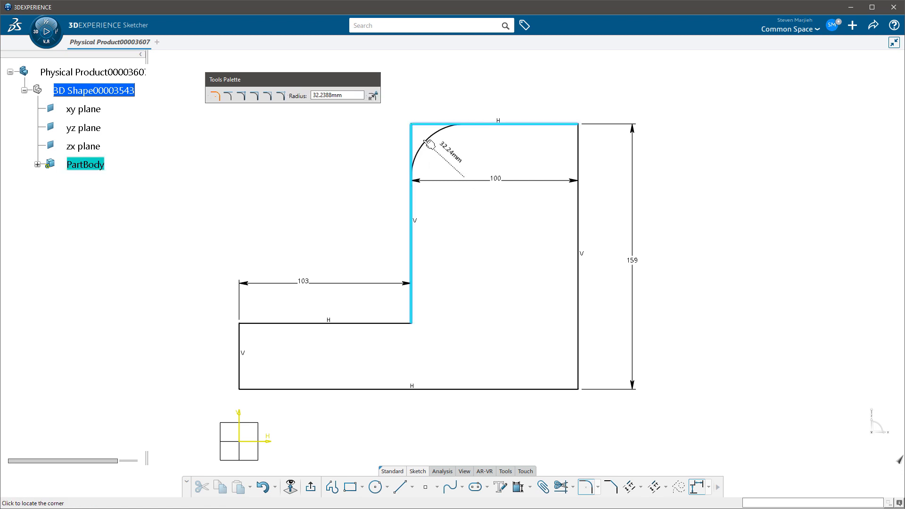
left_click(430, 144)
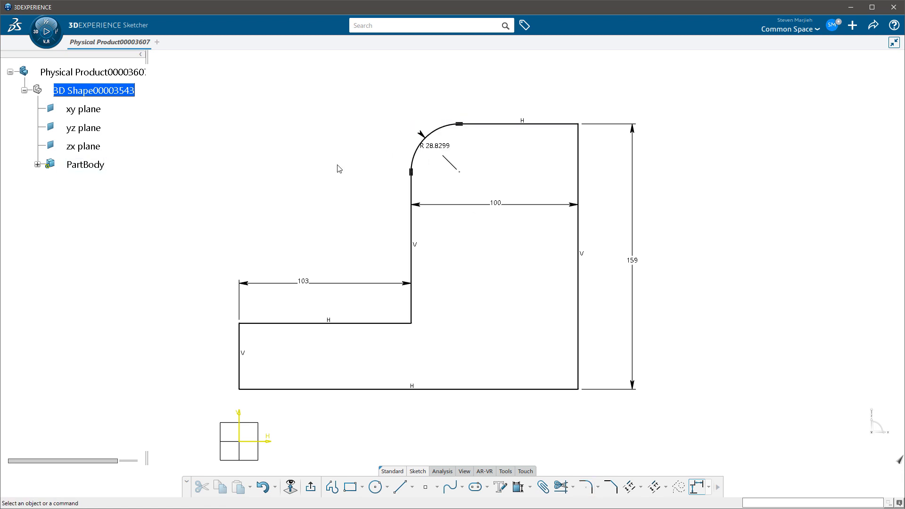
Set the rounded corner's radius to 30 mm
double_click(438, 150)
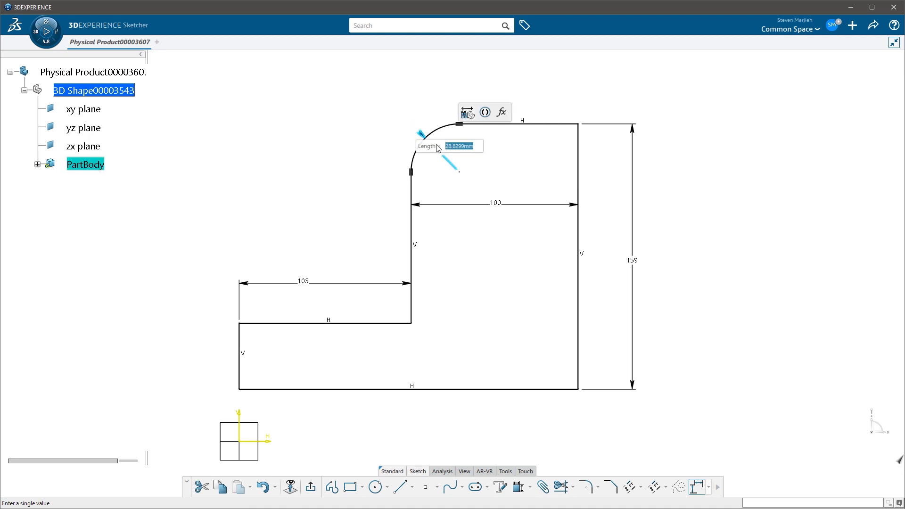
type("30")
key("Return")
left_click(514, 170)
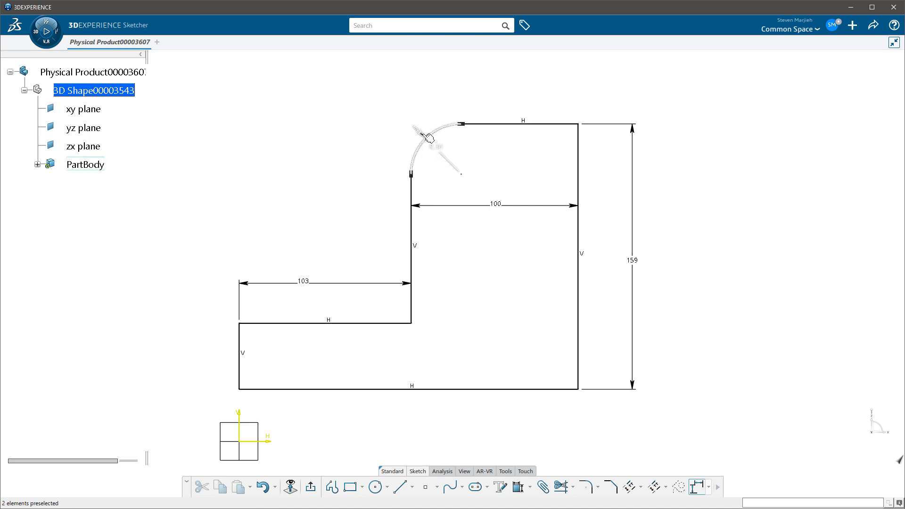
Stretch the rounded corner's radius dimension directly to 41 mm
mouse_move(421, 132)
left_mouse_down()
mouse_move(412, 125)
mouse_move(443, 156)
mouse_move(431, 140)
left_mouse_up()
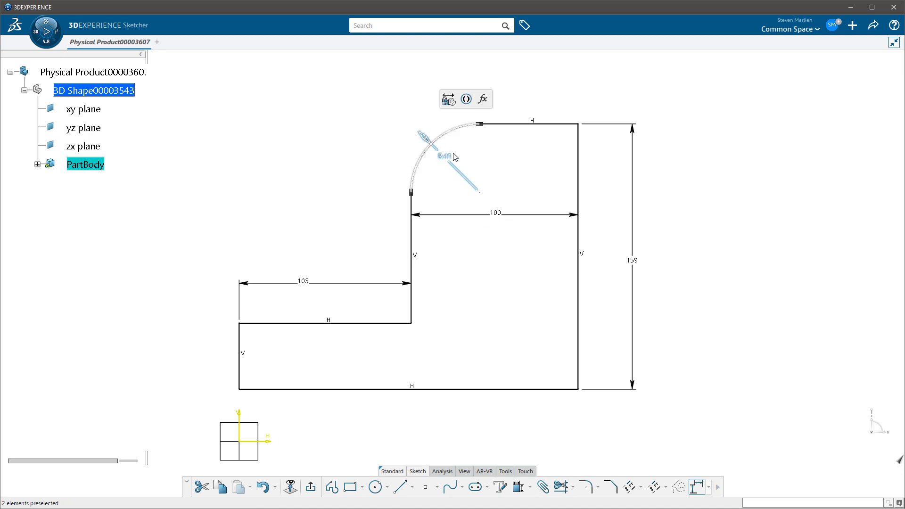
left_click(462, 155)
middle_click_drag(476, 156, 474, 184)
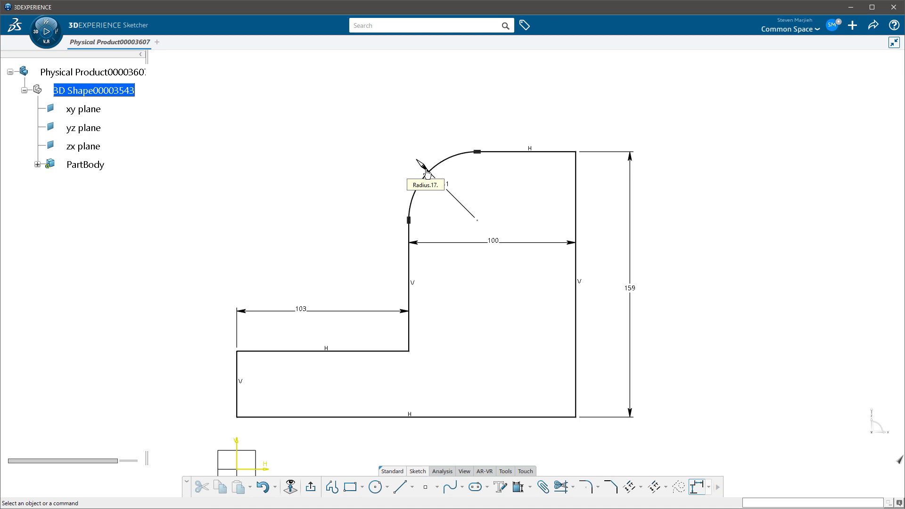
Sketch two connected lines beside the profile, one inclined at about 38° and one horizontal about 113 mm long
middle_click_drag(683, 247, 583, 276)
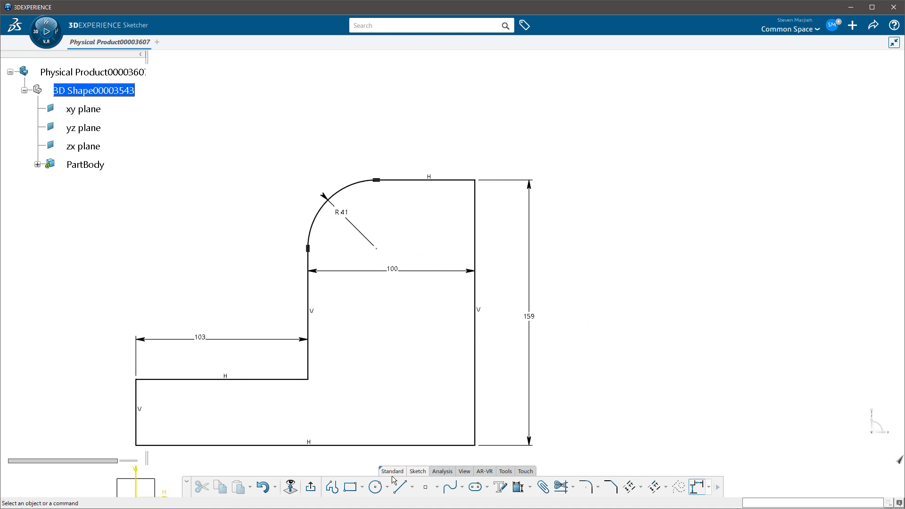
left_click(332, 488)
left_click(715, 150)
left_click(582, 255)
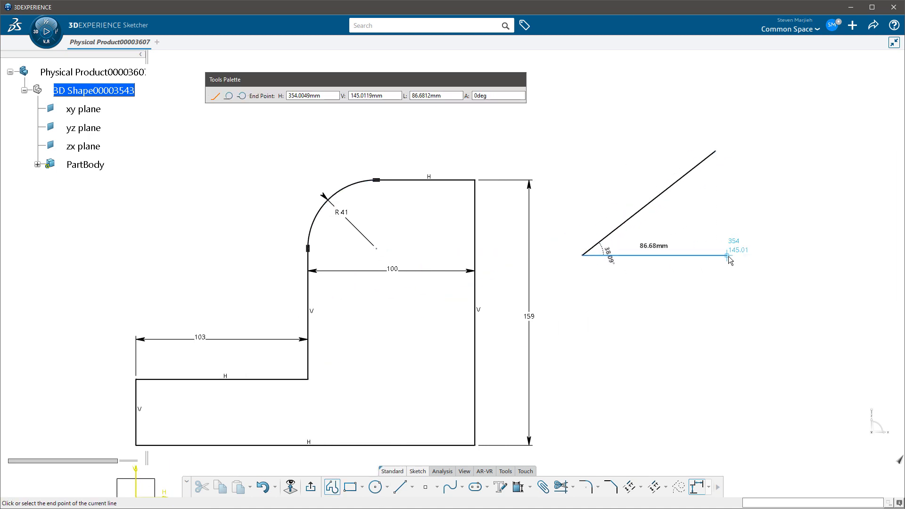
left_click(771, 255)
key("Escape")
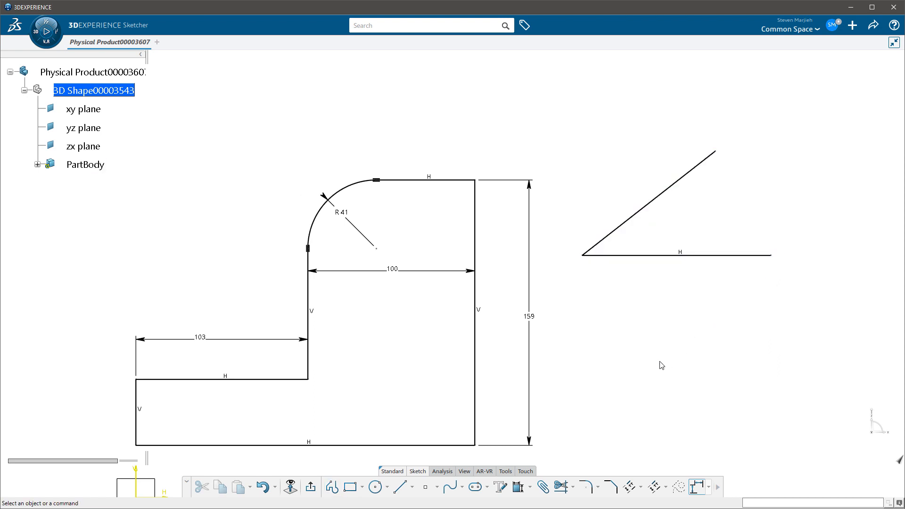
Dimension the angle between the inclined line and the horizontal line, and set it to 30°
left_click(707, 255)
left_click(688, 183, "ctrl")
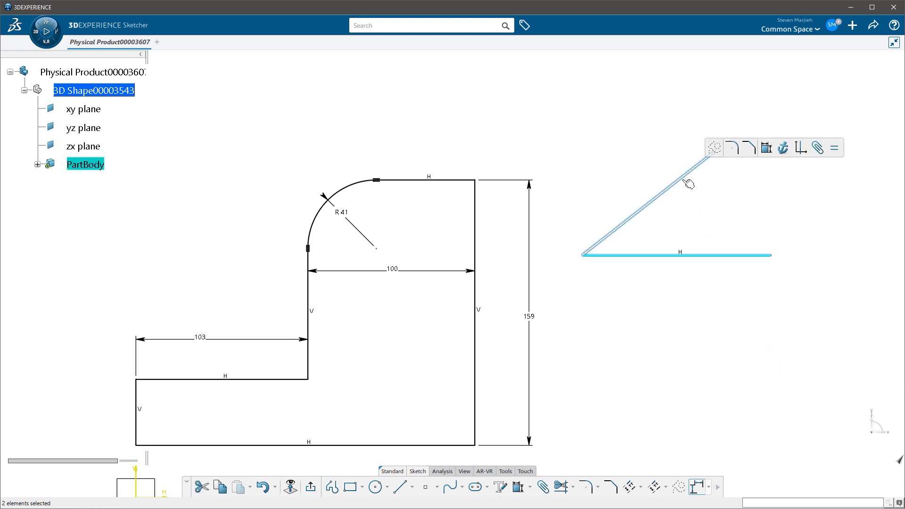
left_click(764, 146)
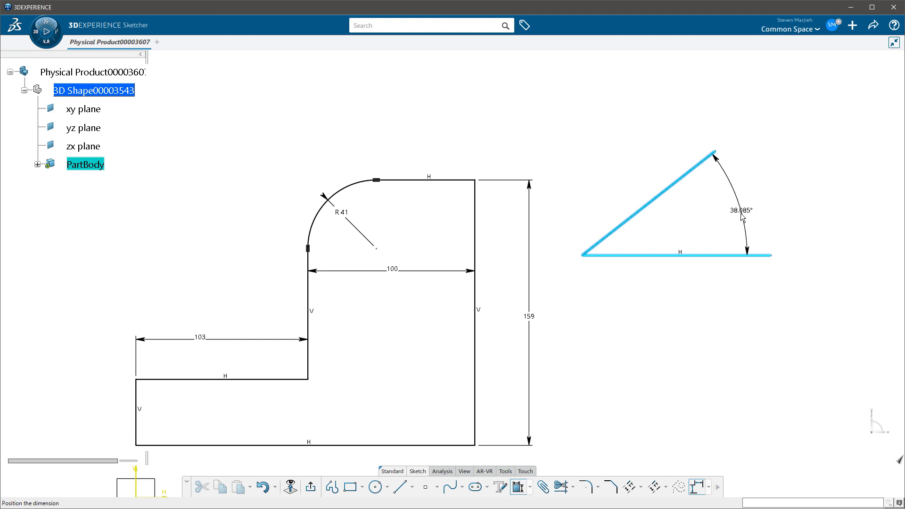
left_click(738, 202)
type("30")
key("Return")
left_click(742, 312)
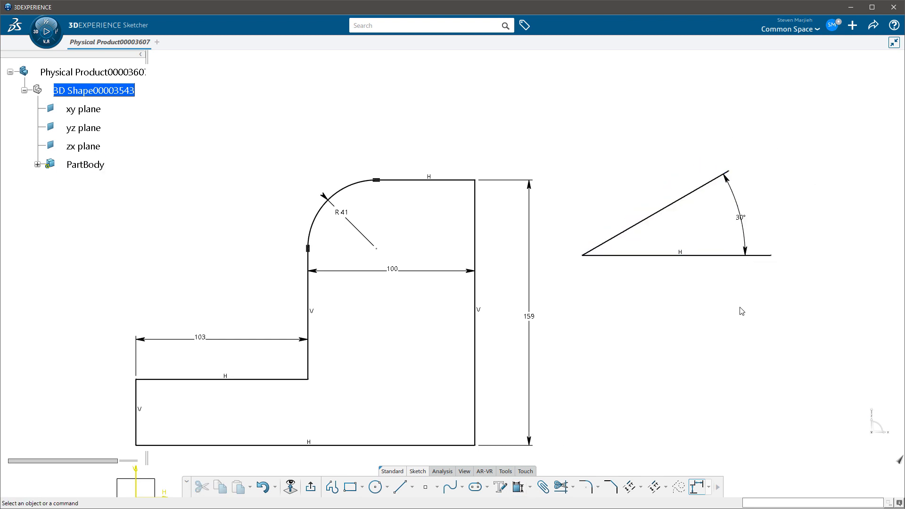
Stretch the angle dimension directly from both of its ends, bringing it to -682°
left_click_drag(723, 173, 694, 134)
left_click(745, 254)
left_click(746, 254)
left_click_drag(746, 254, 743, 226)
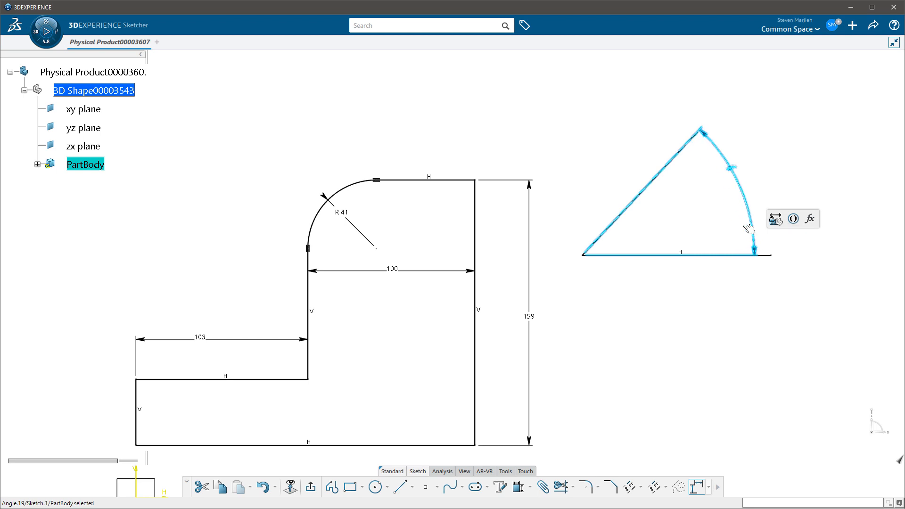
mouse_move(754, 262)
left_mouse_down()
mouse_move(746, 224)
mouse_move(753, 222)
mouse_move(738, 264)
left_mouse_up()
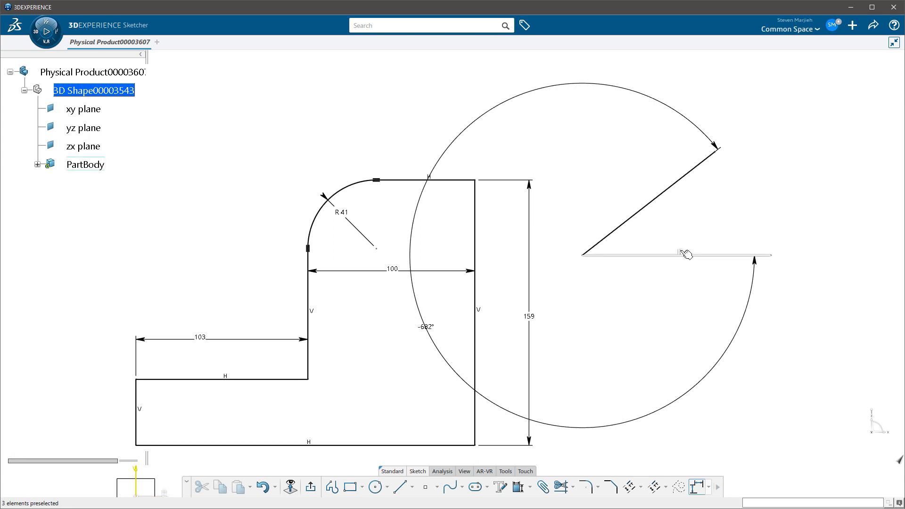
Set the angle dimension back to 30° and place it just beyond the open ends of the two lines
left_click_drag(428, 327, 707, 219)
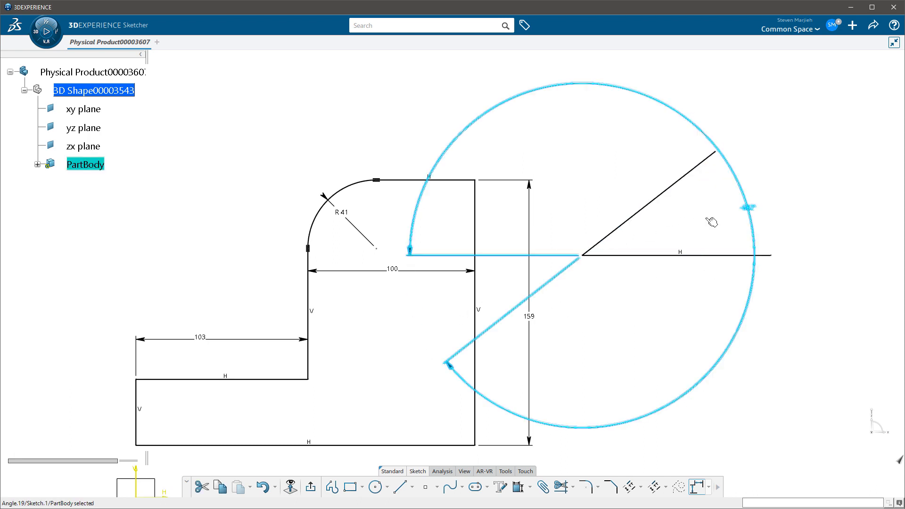
double_click(749, 208)
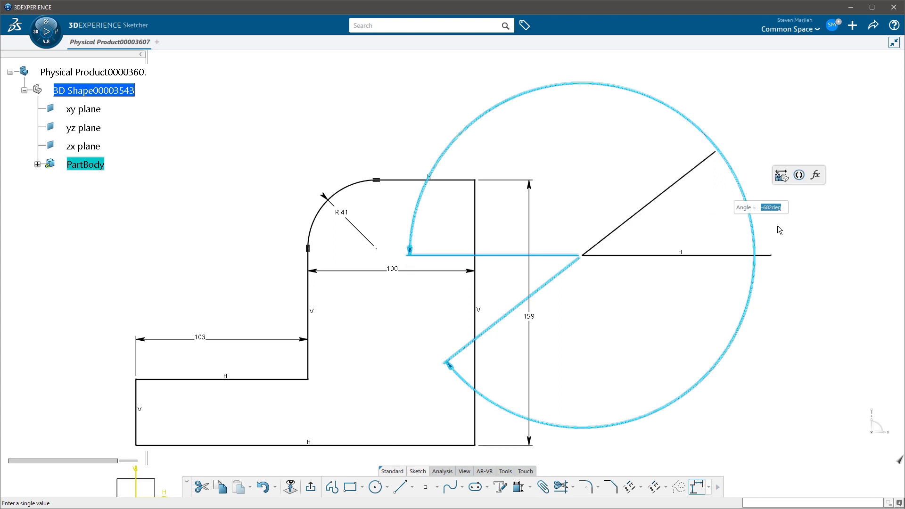
type("30")
key("Return")
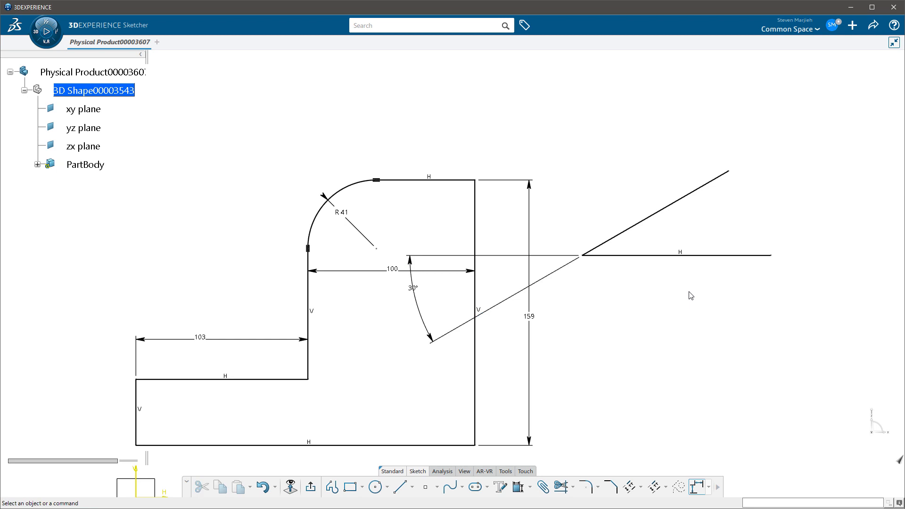
left_click_drag(416, 314, 807, 201)
left_click(736, 335)
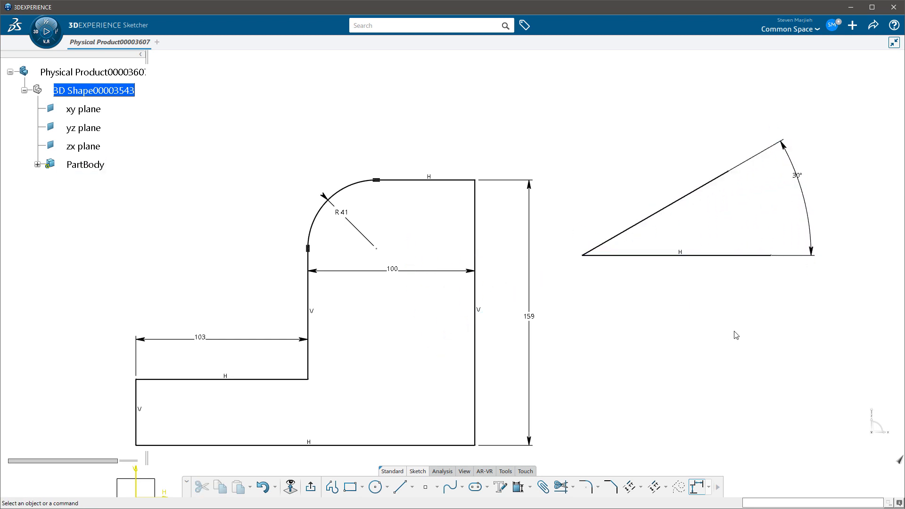